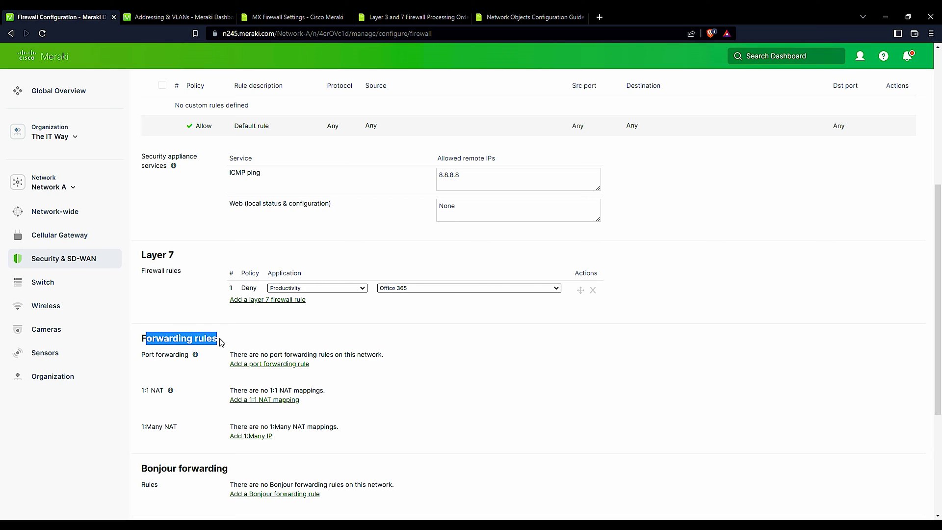
Add a port forwarding rule under Forwarding rules with the description First.
left_click(165, 348)
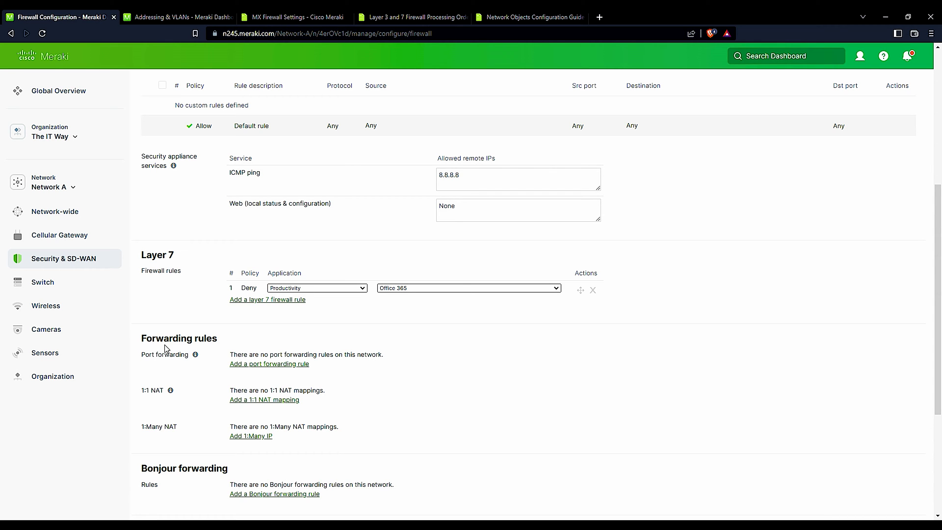
scroll(174, 336, "down", 3)
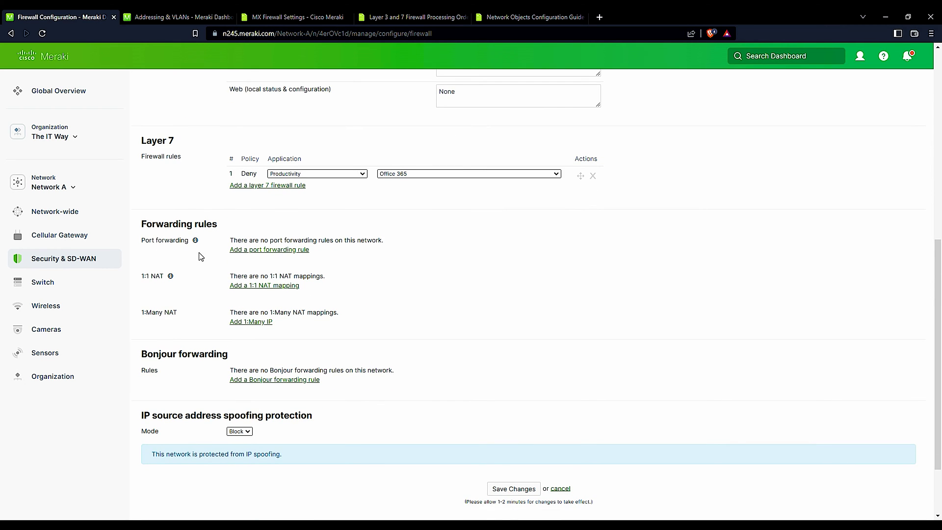
mouse_move(195, 240)
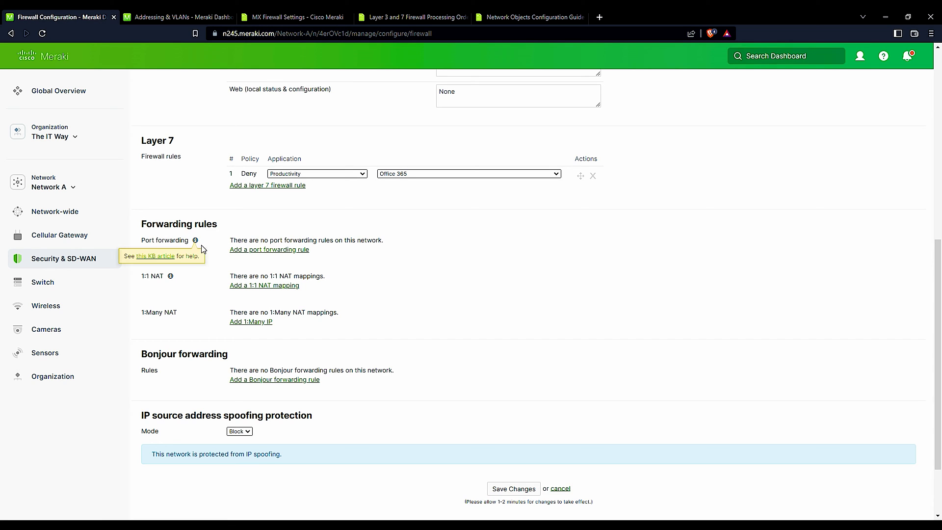
left_click_drag(240, 238, 383, 241)
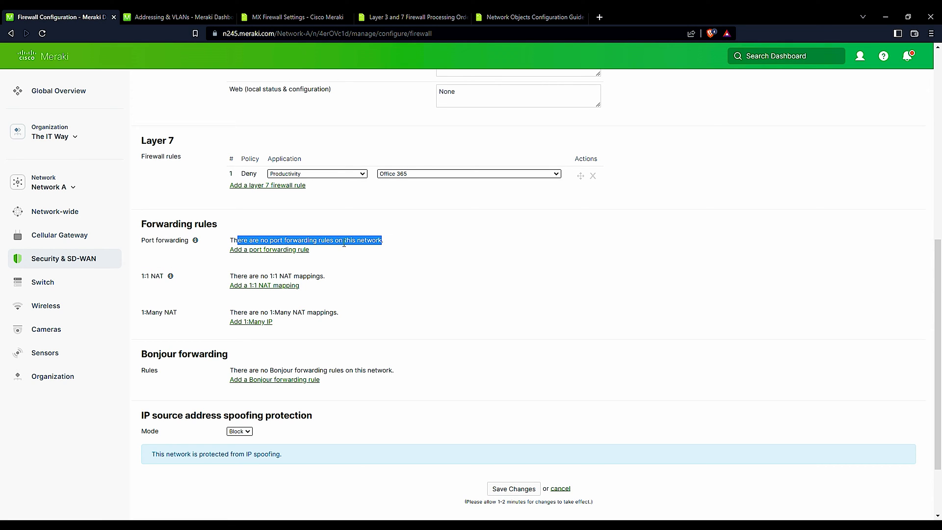
mouse_move(170, 275)
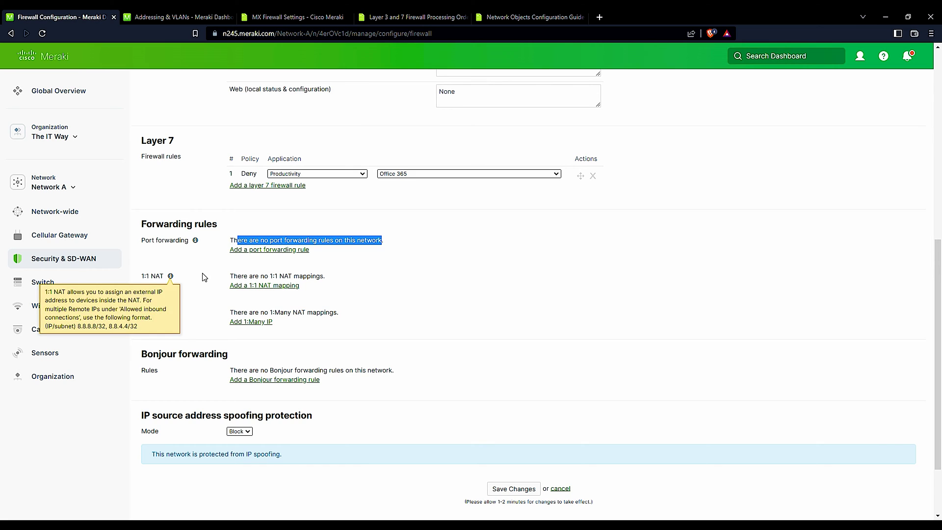
left_click(251, 249)
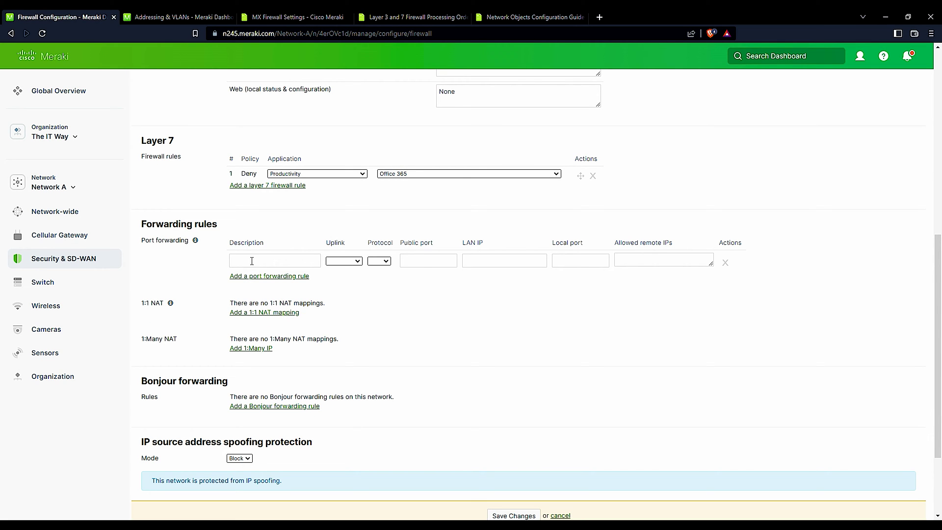
left_click(250, 261)
type("First")
Set the First port forwarding rule's uplink to Both and its protocol to TCP.
left_click(343, 261)
left_click(342, 261)
left_click(344, 275)
left_click(344, 261)
left_click(345, 274)
left_click(285, 260)
left_click(350, 264)
left_click(384, 264)
left_click(386, 273)
Try out a second port forwarding rule described as Second with uplink Both and protocol UDP, and remove it again.
left_click(297, 276)
left_click(309, 278)
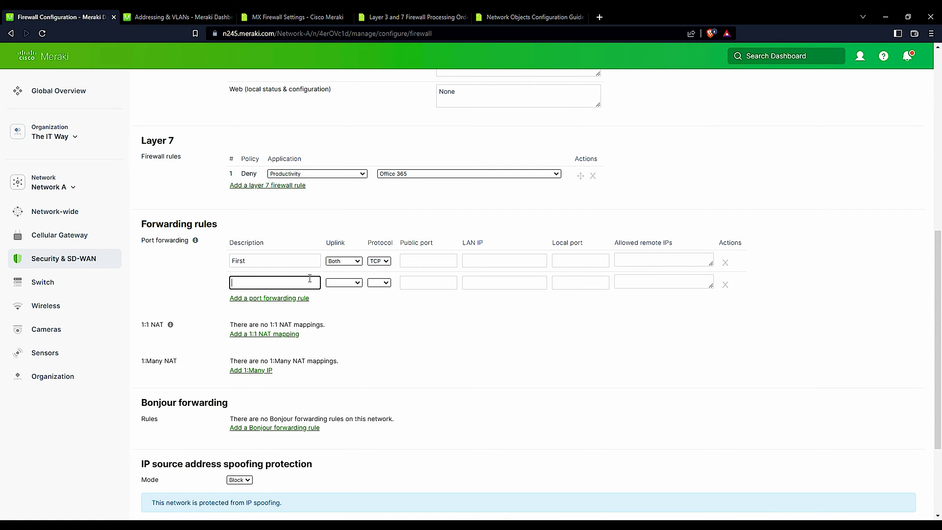
type("Second")
left_click(344, 283)
left_click(343, 296)
left_click(385, 305)
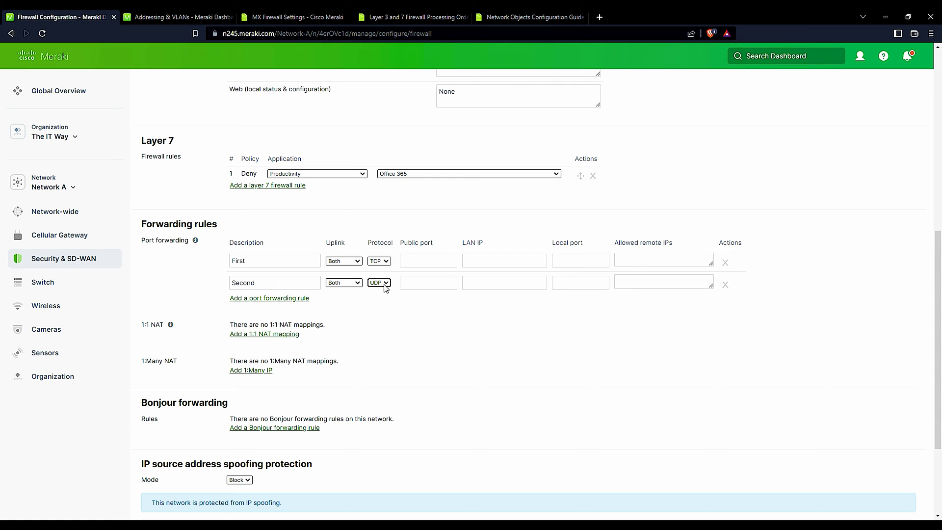
left_click(725, 286)
Set the First rule's public port to 80, LAN IP to 10.10.10.10 and local port to 100.
left_click(416, 266)
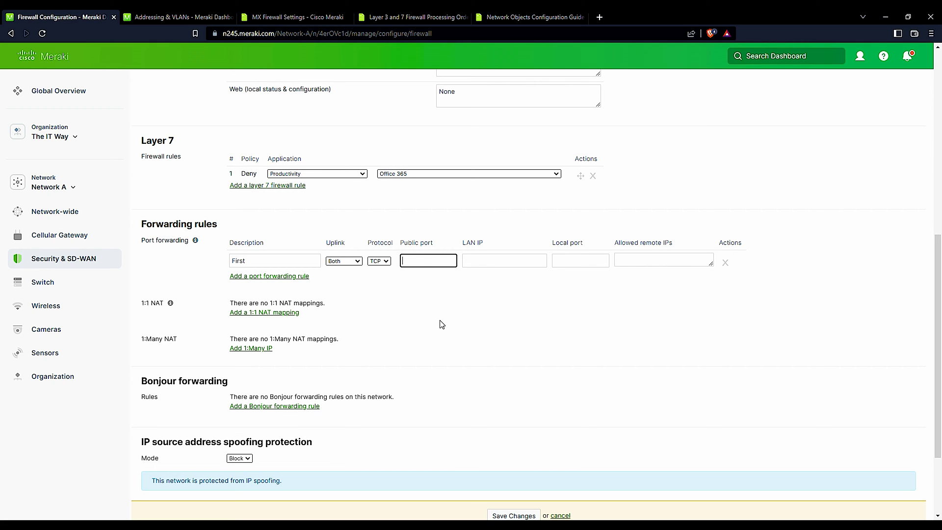
type("80")
left_click(495, 261)
type("10.10.10.10")
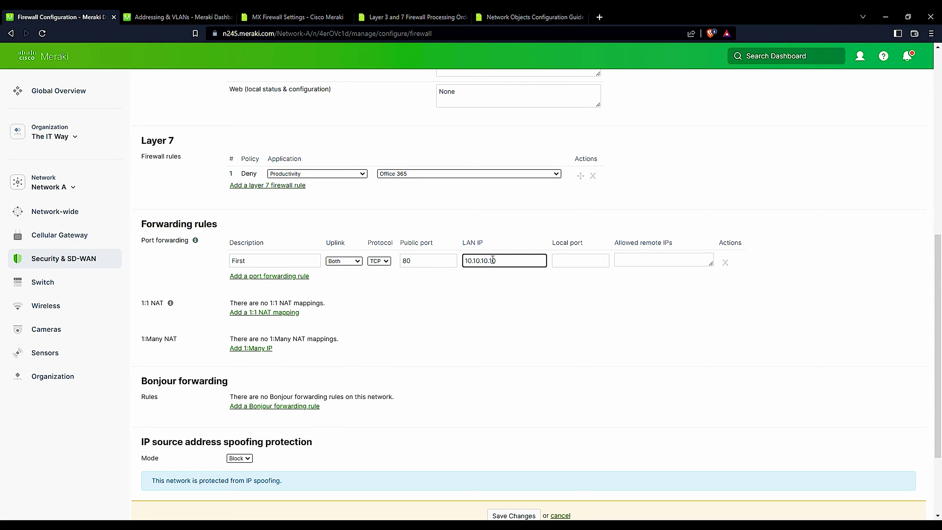
left_click(568, 259)
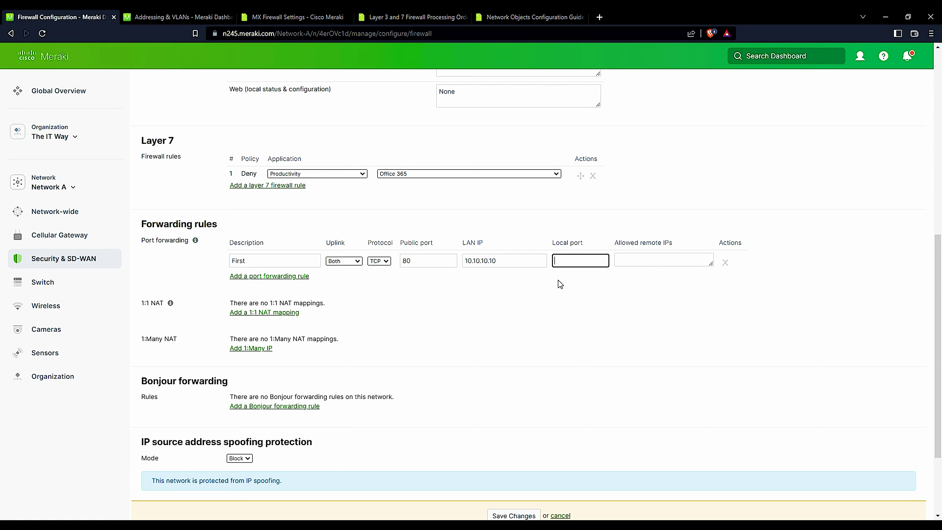
type("100")
Set the First port forwarding rule's allowed remote IPs to Any.
left_click_drag(614, 243, 672, 242)
left_click(636, 241)
left_click(631, 260)
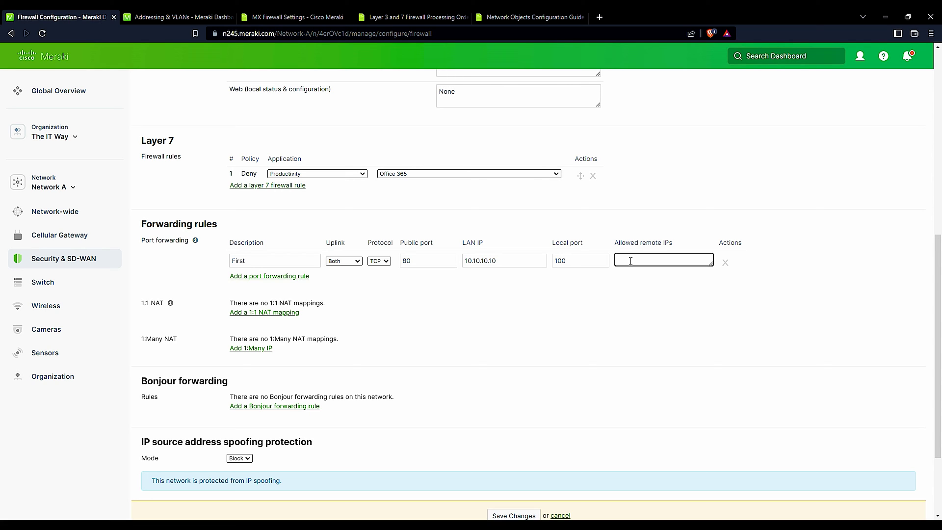
type("Any")
left_click(623, 289)
double_click(478, 261)
left_click(512, 290)
Add a 1:1 NAT mapping and name it Web Server.
mouse_move(148, 309)
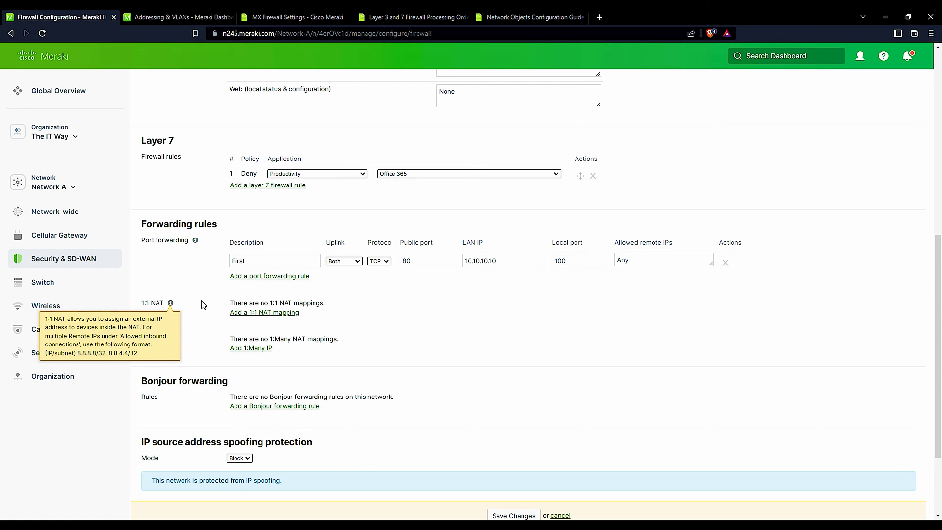
left_click(251, 314)
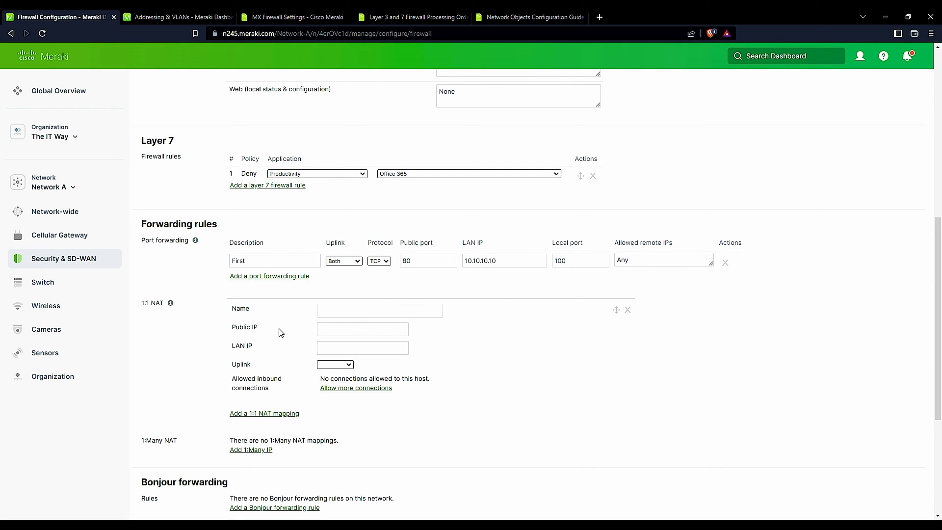
left_click(320, 328)
left_click(337, 348)
left_click(332, 312)
type("WE")
key("BackSpace")
type("eb")
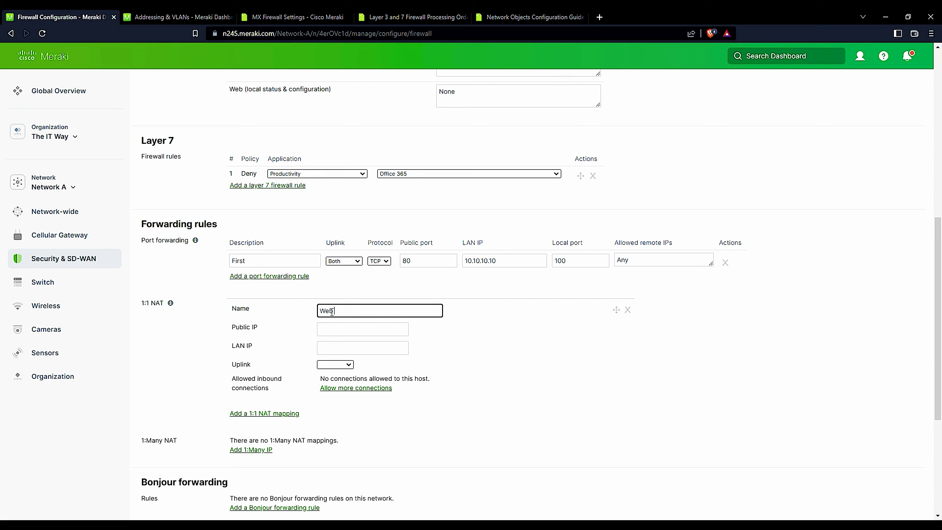
type(" Serever")
Set the 1:1 NAT mapping's public IP to 1.1.1.2 and its LAN IP to 10.10.10.10.
left_click(326, 328)
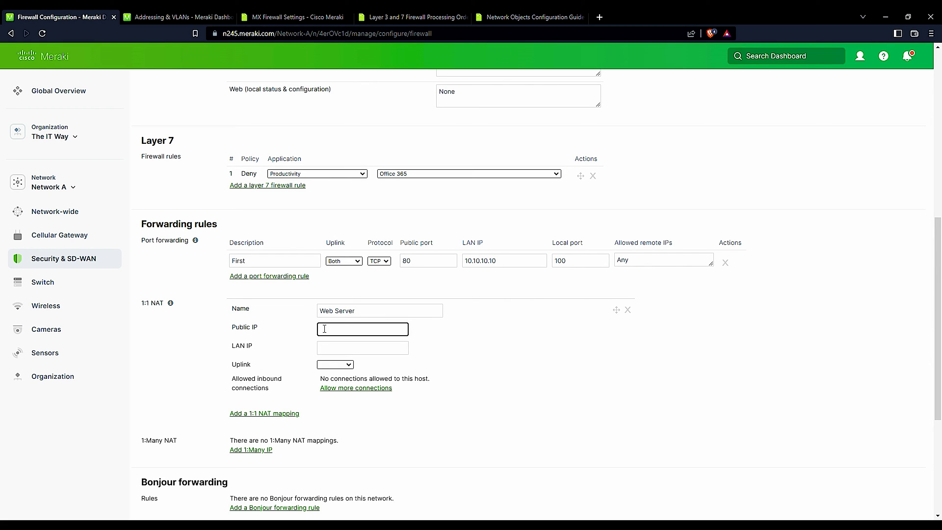
type("1.1.1.2")
left_click(455, 340)
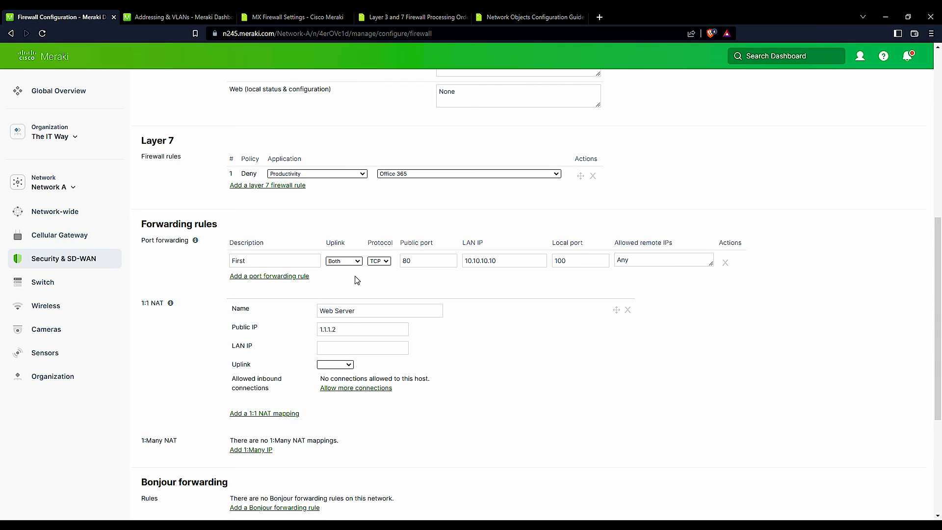
double_click(320, 329)
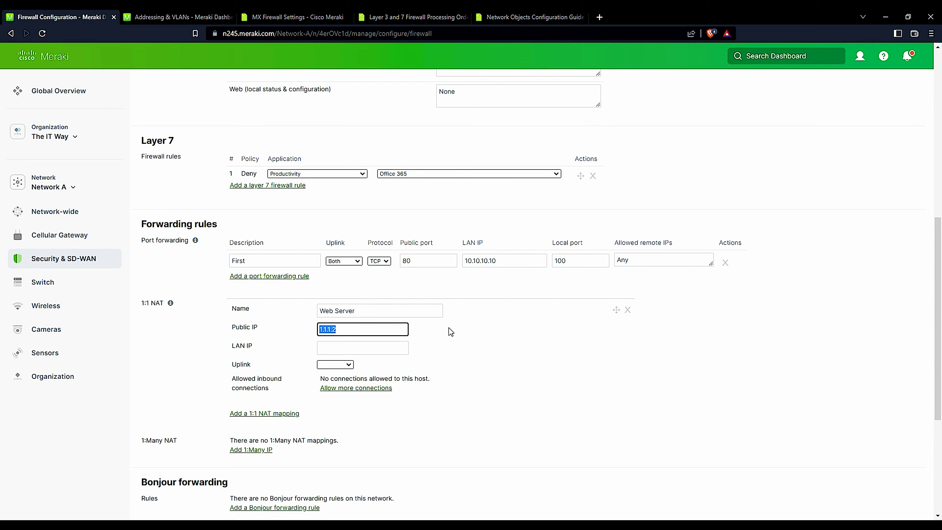
left_click(436, 333)
left_click(333, 348)
type("10.10.10.10")
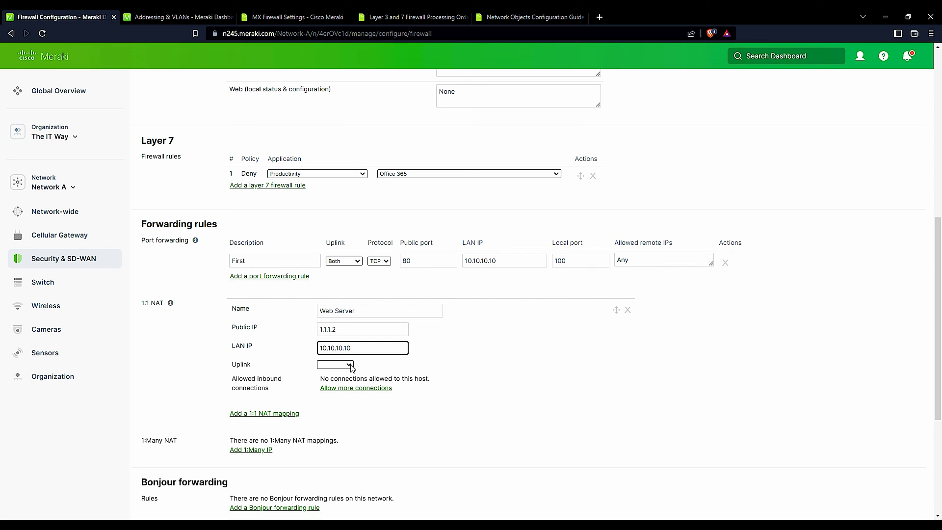
Set the uplink of the 1:1 NAT mapping to Internet 1.
left_click(347, 366)
double_click(341, 330)
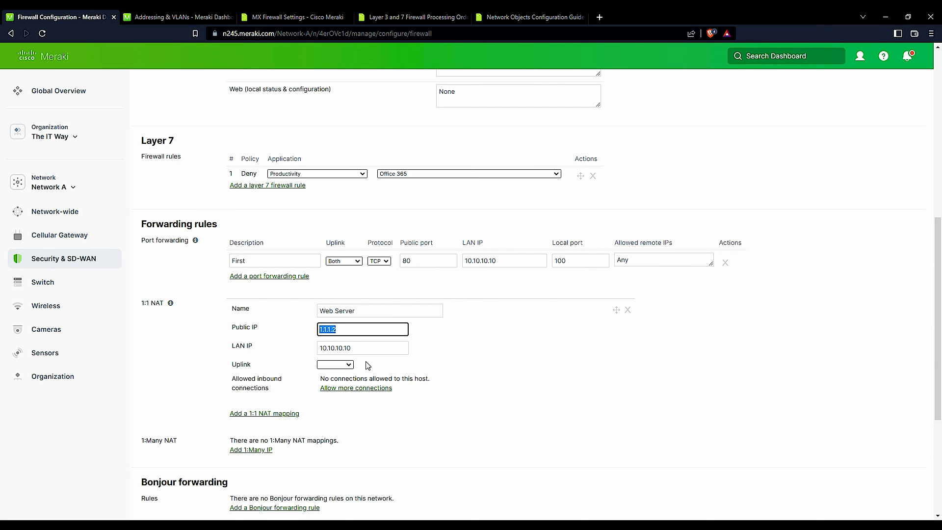
left_click(309, 354)
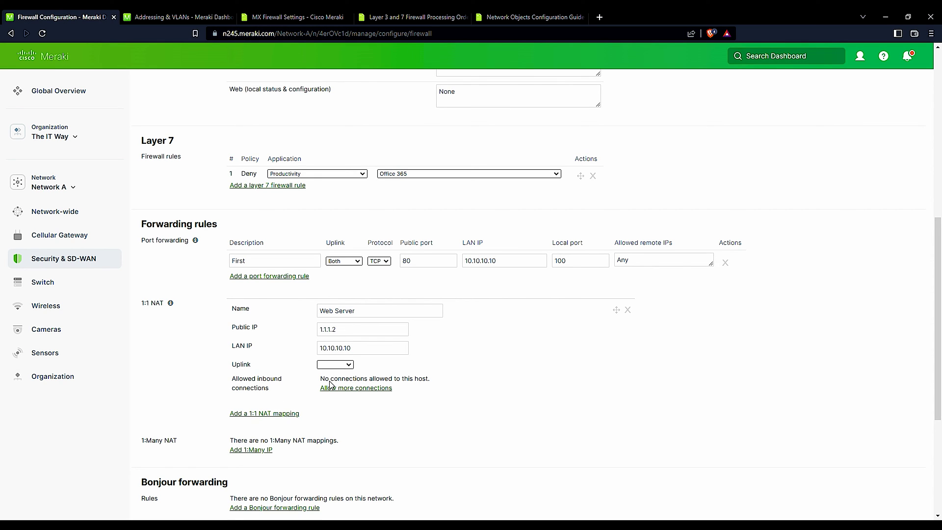
left_click_drag(344, 329, 304, 331)
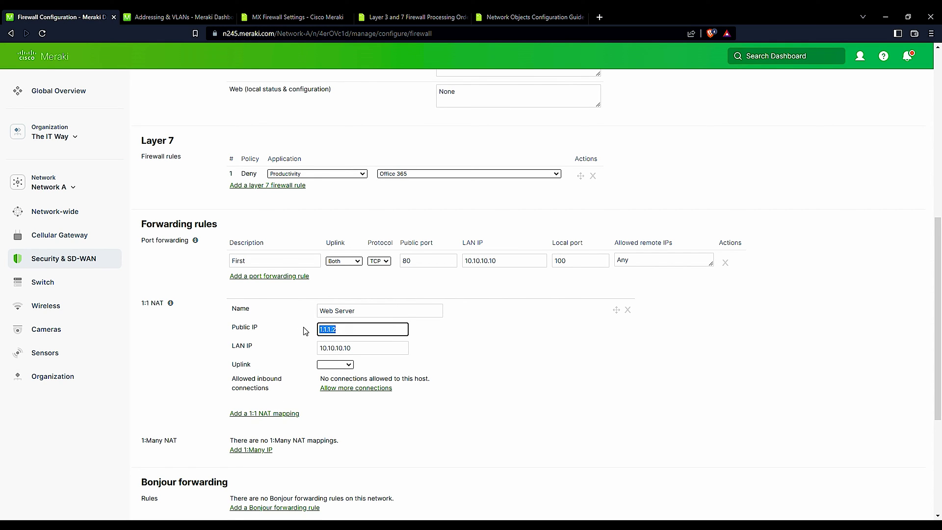
left_click(333, 366)
left_click(334, 375)
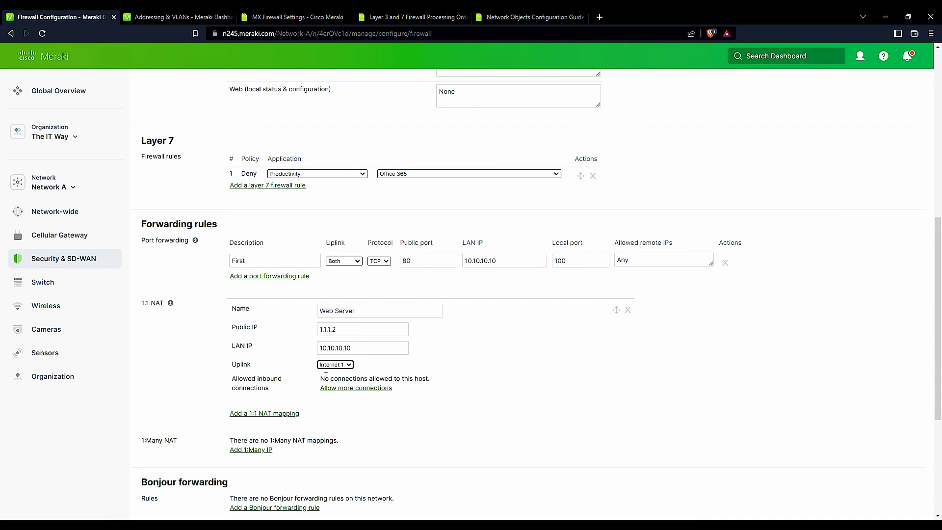
Allow inbound connections for the 1:1 NAT mapping with protocol TCP, port 80 and remote IPs Any.
left_click_drag(236, 378, 256, 401)
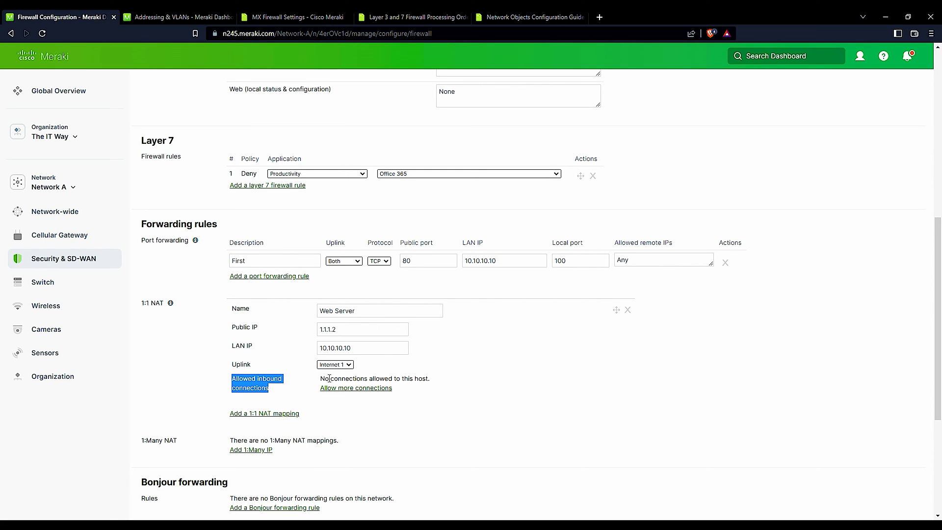
left_click(378, 388)
left_click(369, 377)
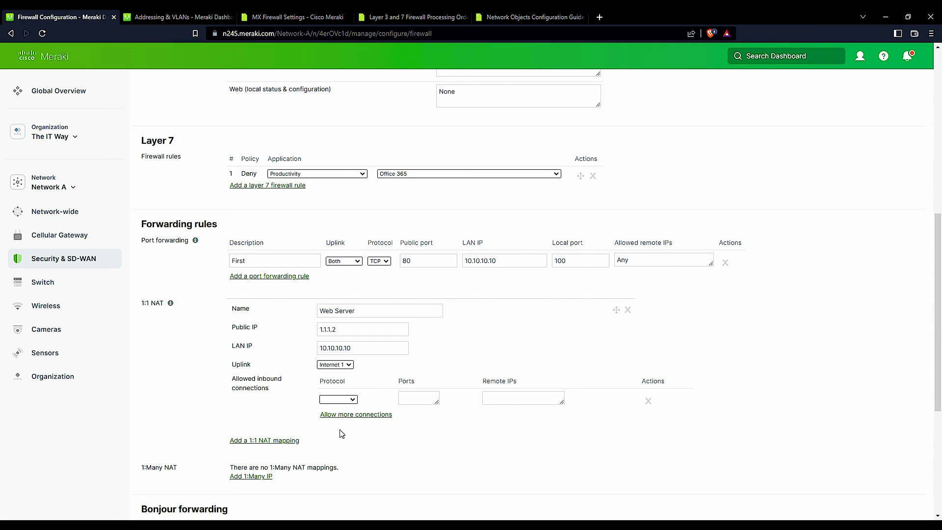
left_click(342, 412)
left_click(430, 398)
left_click(503, 400)
type("Any")
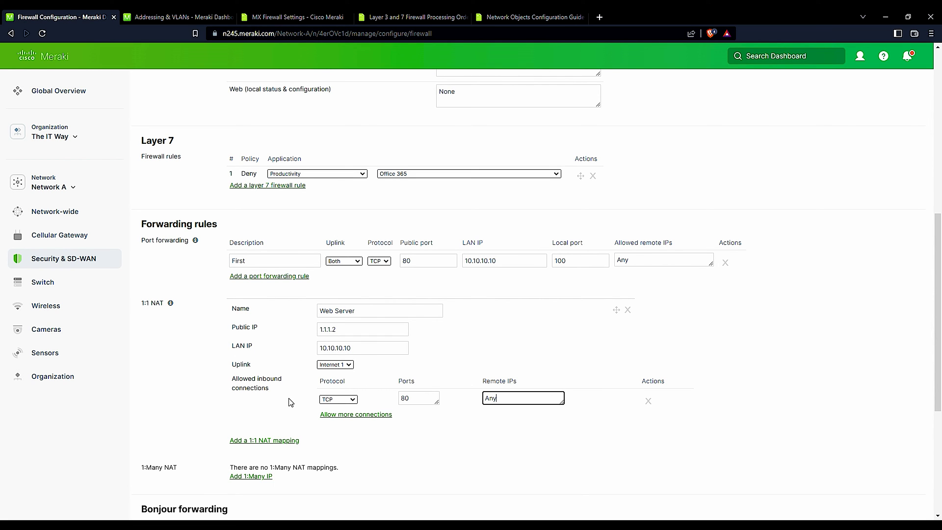
Add a 1:Many NAT entry with public IP 1.1.1.3, keeping Internet 1 as its uplink.
scroll(283, 353, "down", 2)
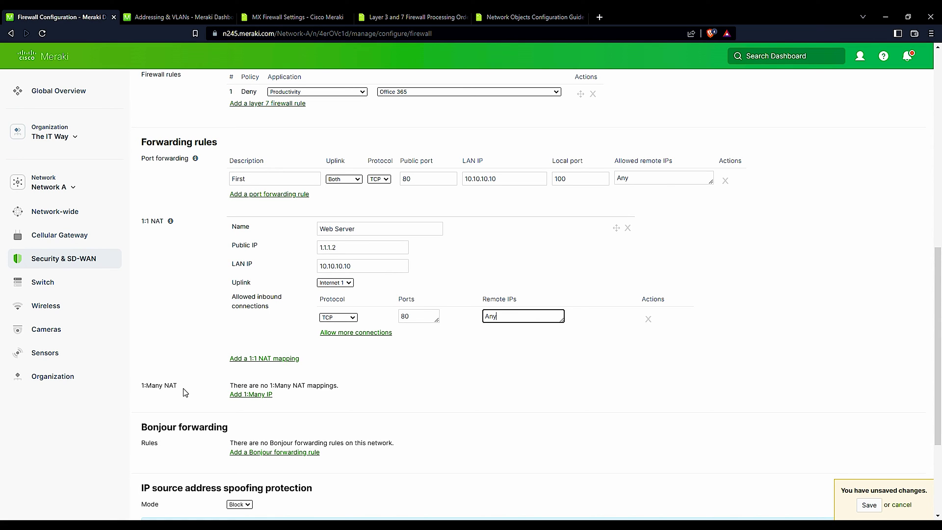
left_click(245, 394)
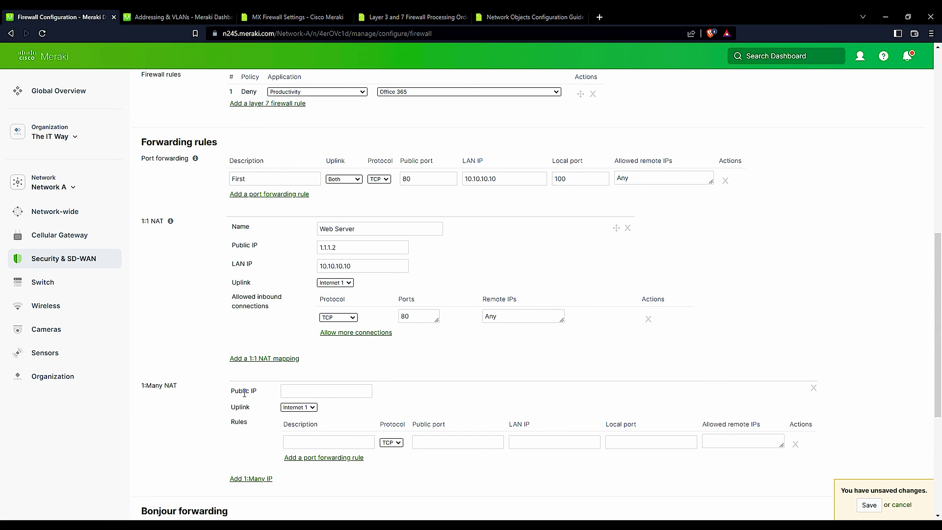
scroll(254, 406, "down", 1)
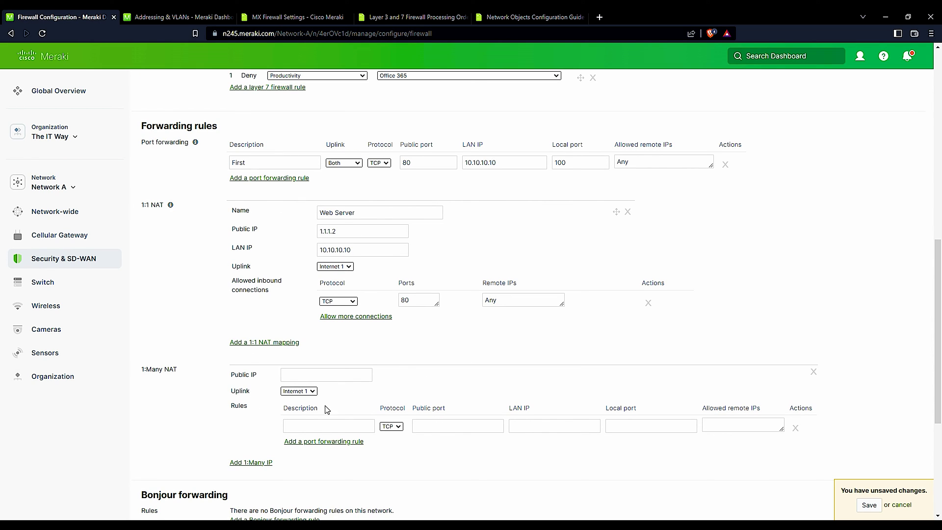
left_click(316, 376)
left_click_drag(144, 369, 141, 370)
left_click(317, 376)
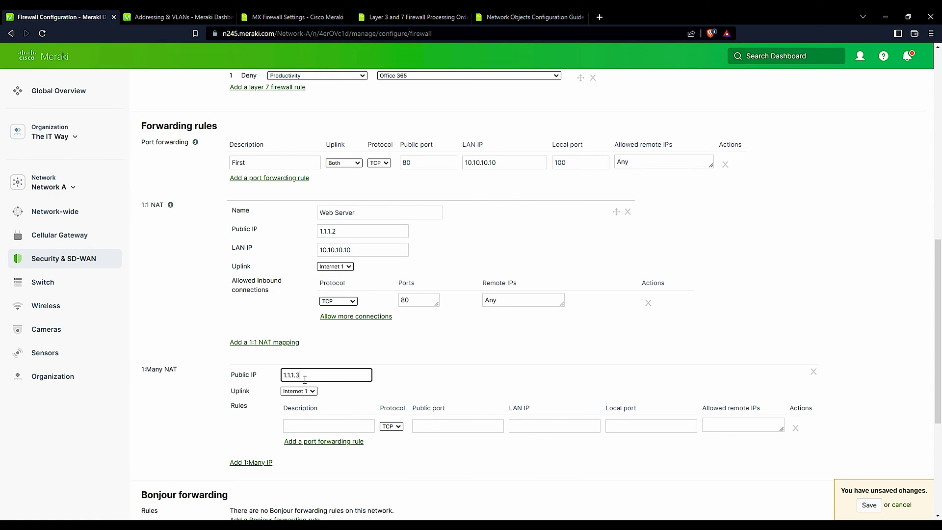
left_click(305, 398)
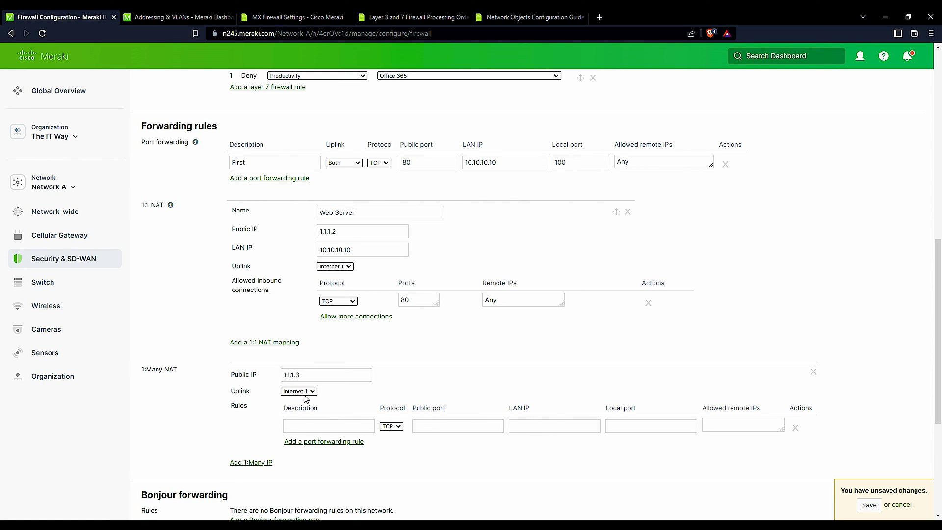
key("Tab")
Describe the 1:Many NAT rule as Web Server and keep TCP as its protocol.
scroll(251, 401, "down", 1)
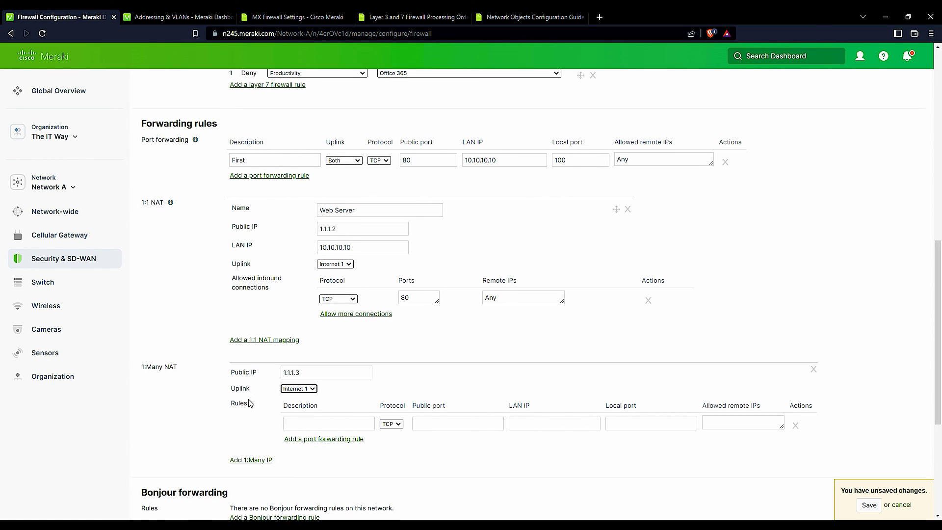
left_click(299, 393)
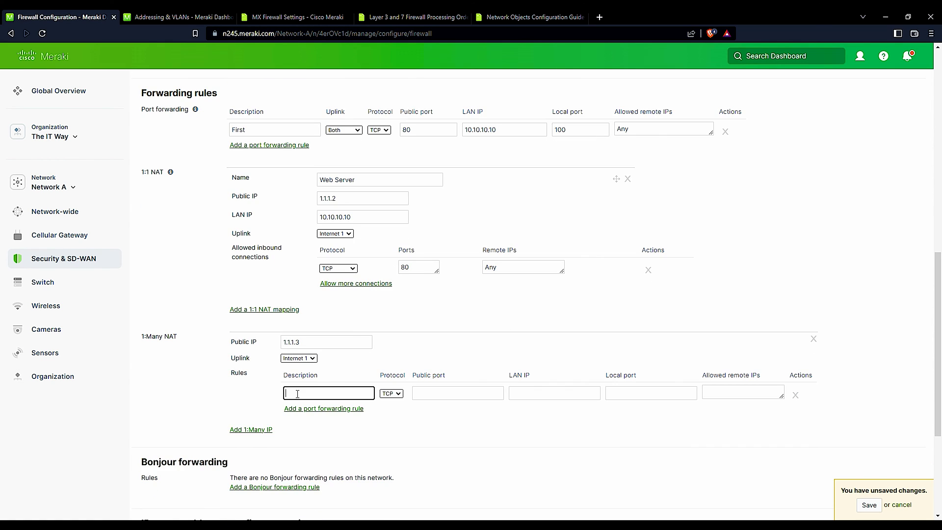
type("WEB S")
left_click(296, 393)
key("BackSpace")
key("BackSpace")
type("eb")
left_click(391, 394)
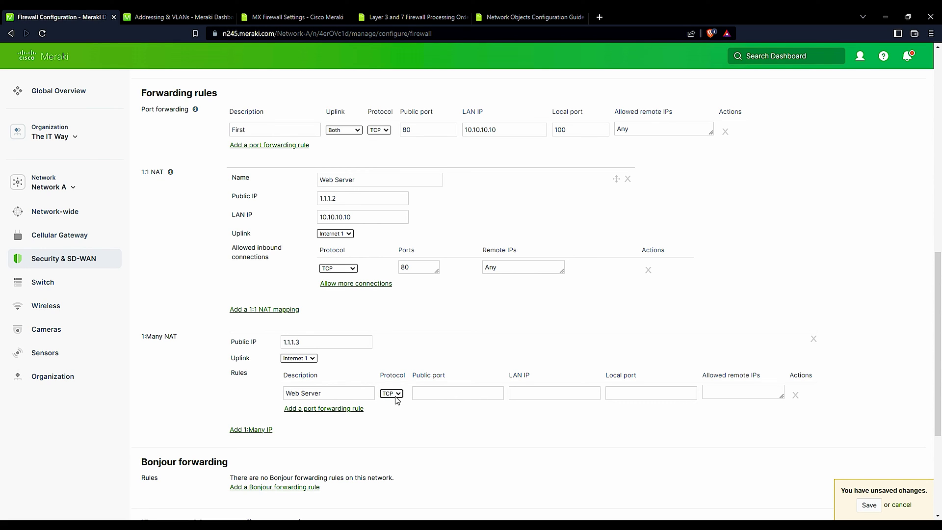
Set the 1:Many NAT rule's public port to 80, LAN IP to 10.10.10.10 and local port to 100.
left_click(464, 392)
left_click(554, 397)
left_click(638, 394)
type("100")
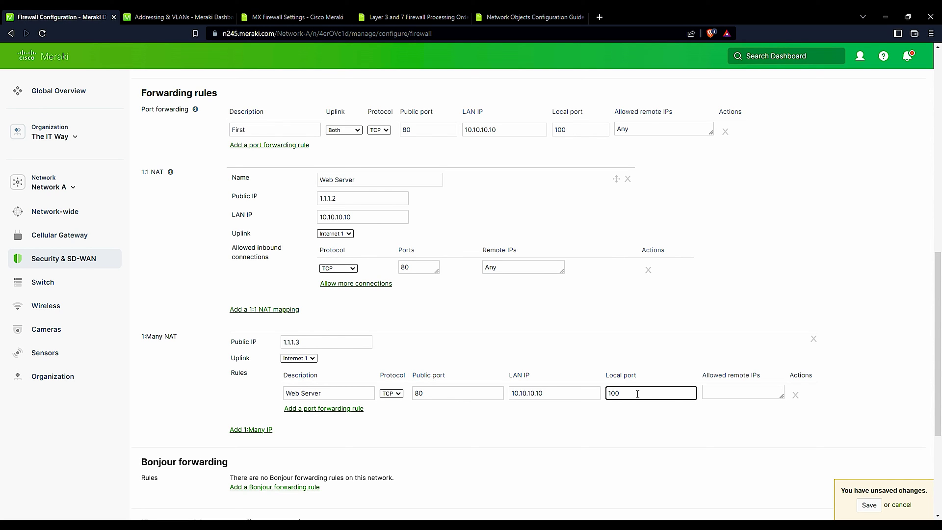
Set the allowed remote IPs of the 1:Many NAT Web Server rule to Any.
left_click(725, 394)
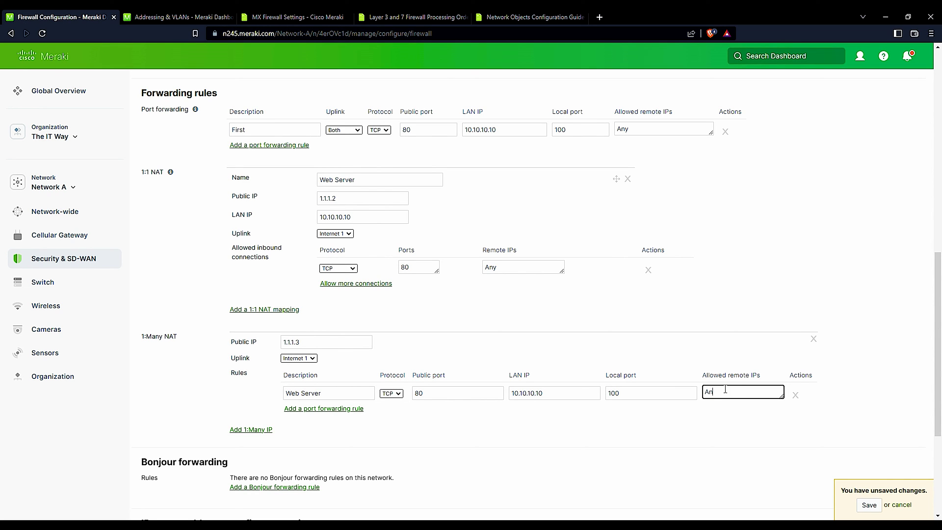
left_click(646, 441)
scroll(431, 378, "up", 1)
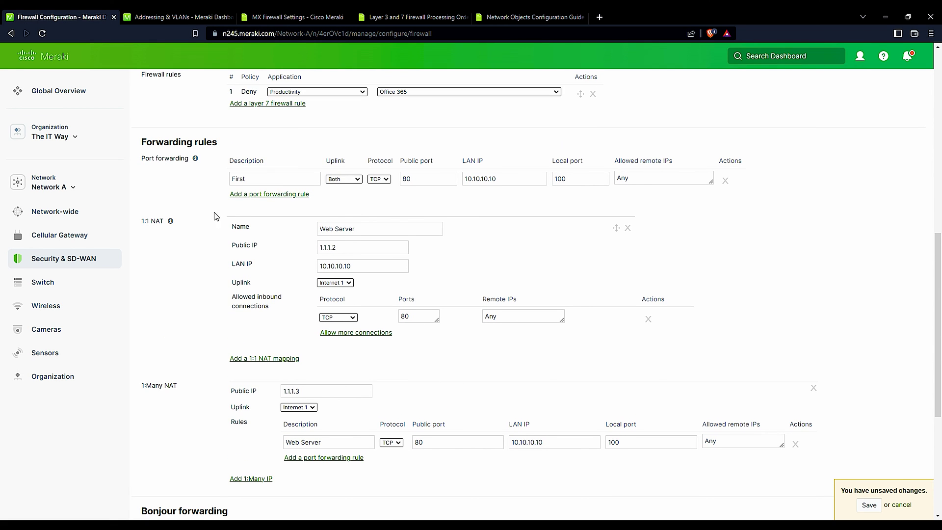
Check the uplink, local port and LAN IP of the port forwarding rule described as First, and delete that rule.
left_click_drag(145, 153, 188, 157)
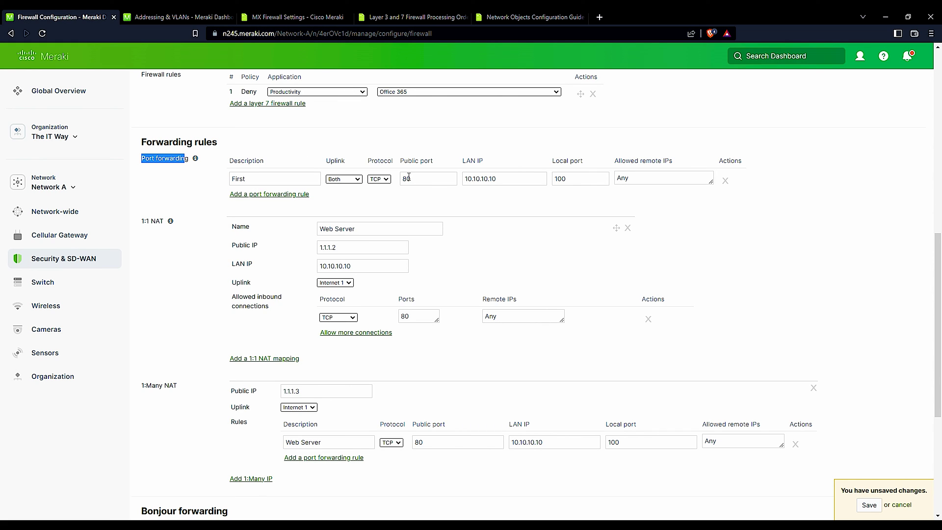
left_click(347, 180)
left_click_drag(554, 178, 575, 179)
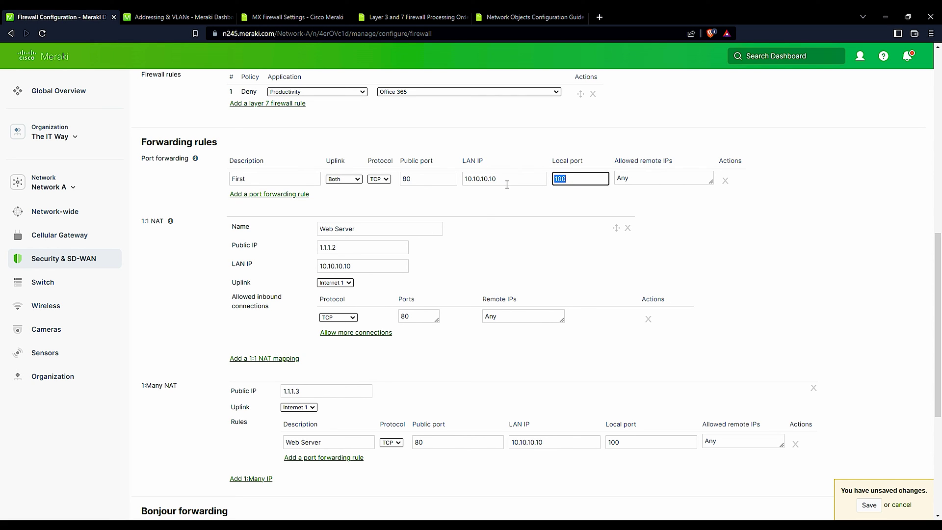
left_click_drag(506, 184, 477, 196)
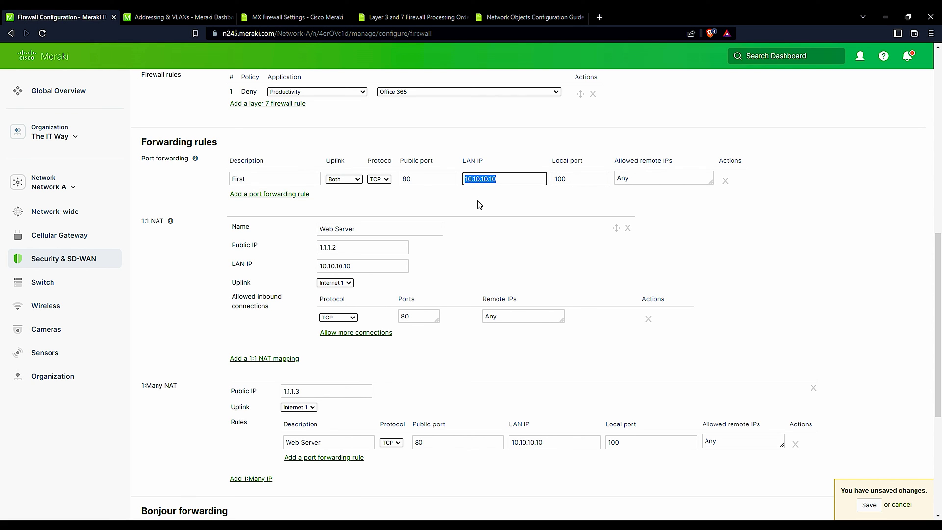
left_click(479, 204)
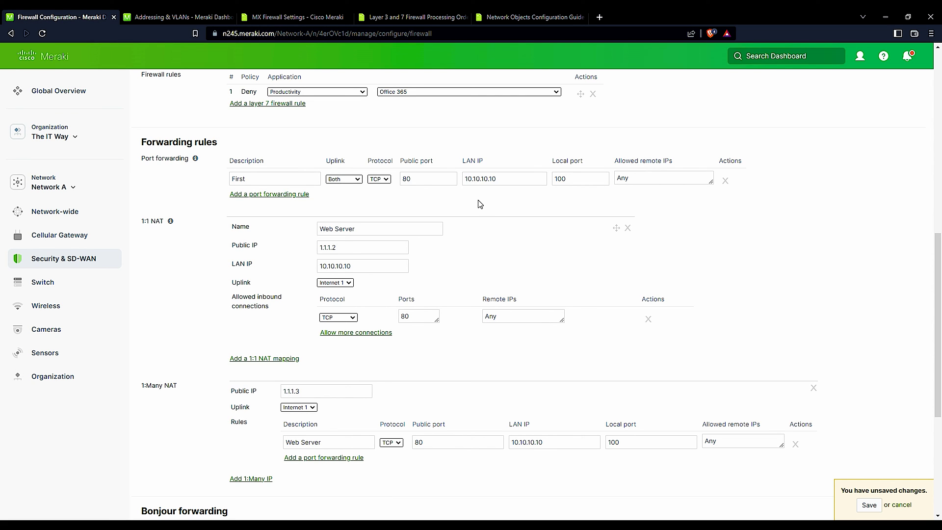
left_click(725, 181)
Review the 1:1 NAT mapping's public IP, LAN IP, uplink and allowed remote IPs.
mouse_move(152, 195)
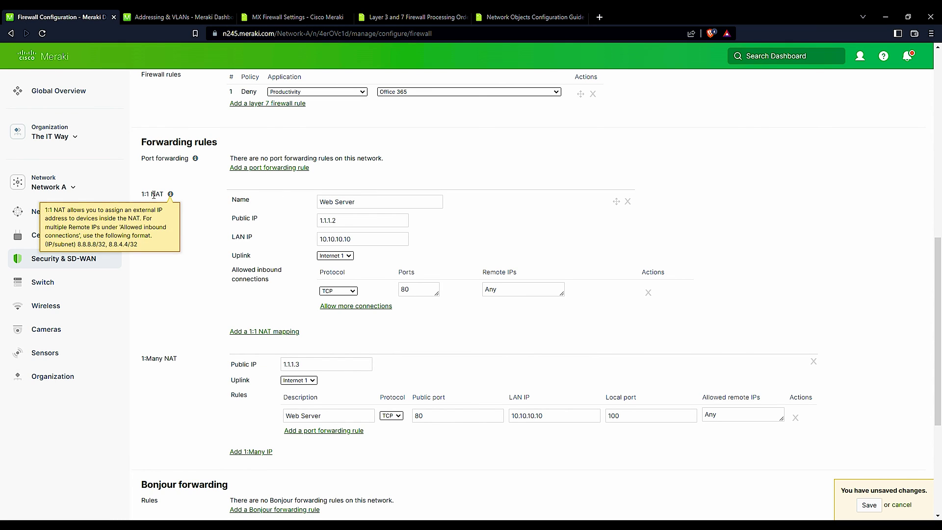
left_click_drag(335, 220, 310, 224)
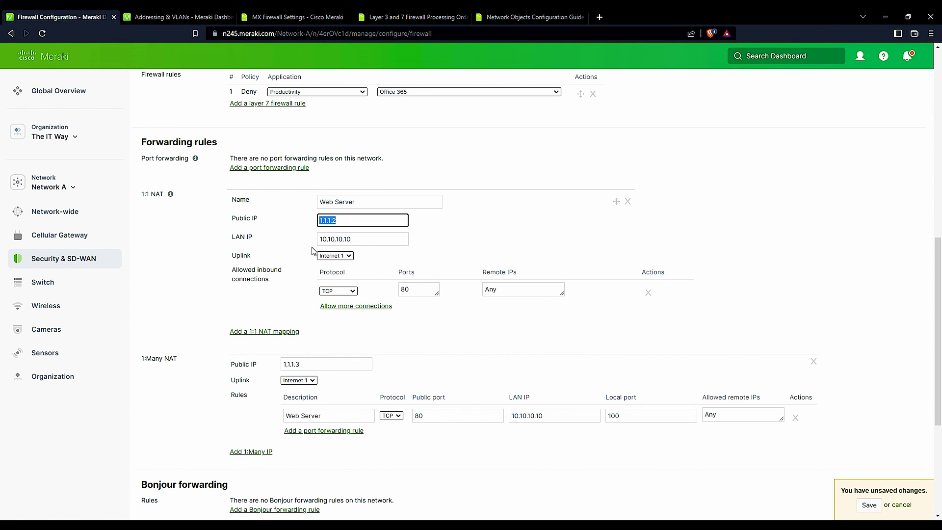
left_click(342, 265)
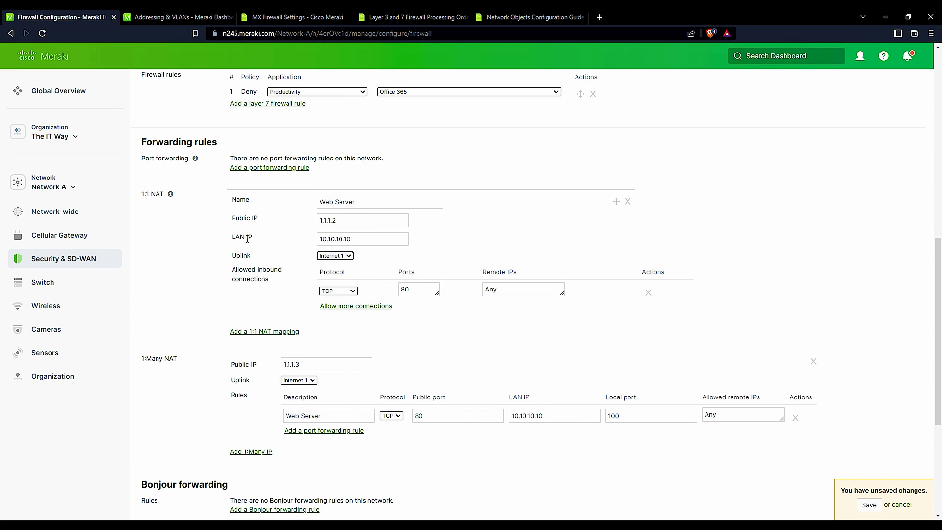
left_click_drag(320, 220, 343, 222)
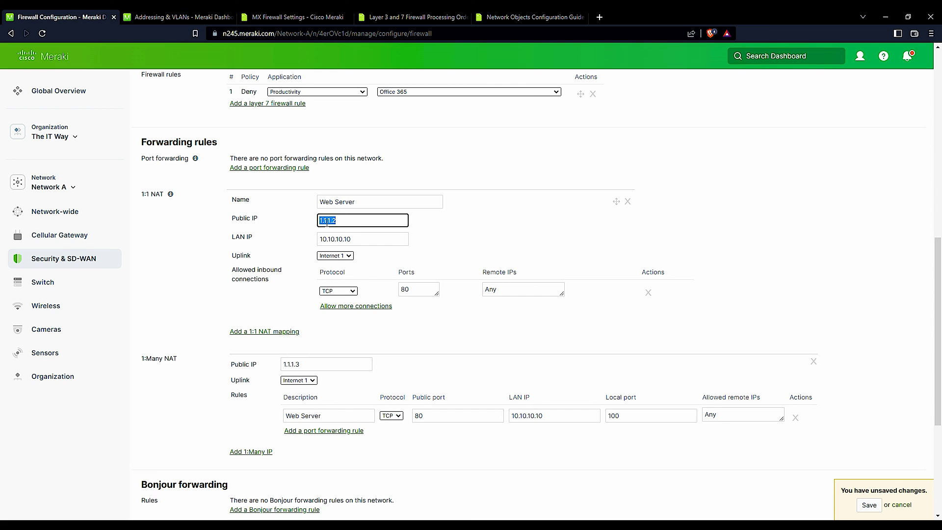
left_click_drag(322, 239, 350, 240)
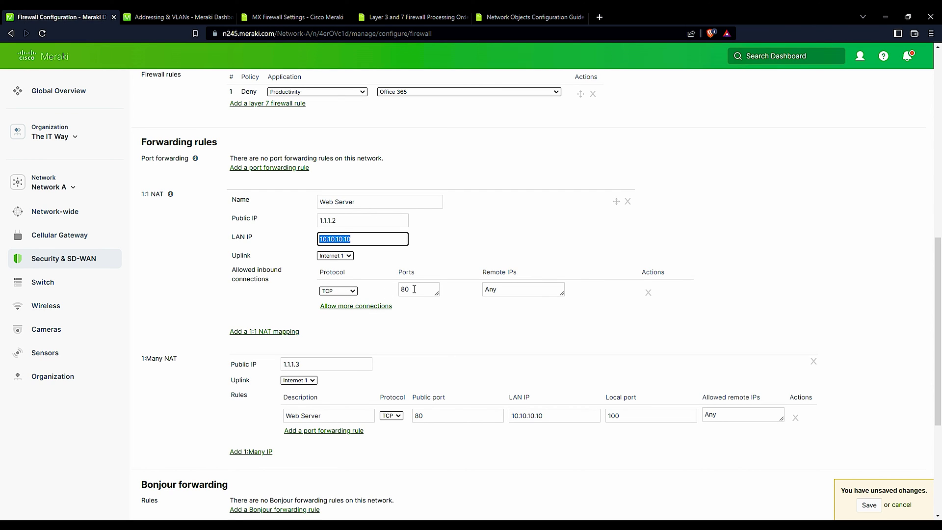
double_click(491, 289)
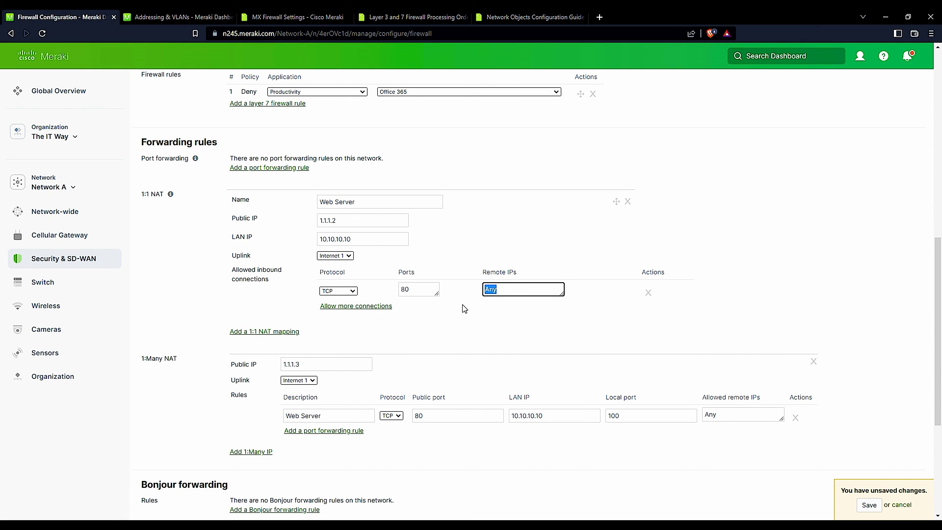
left_click(379, 306)
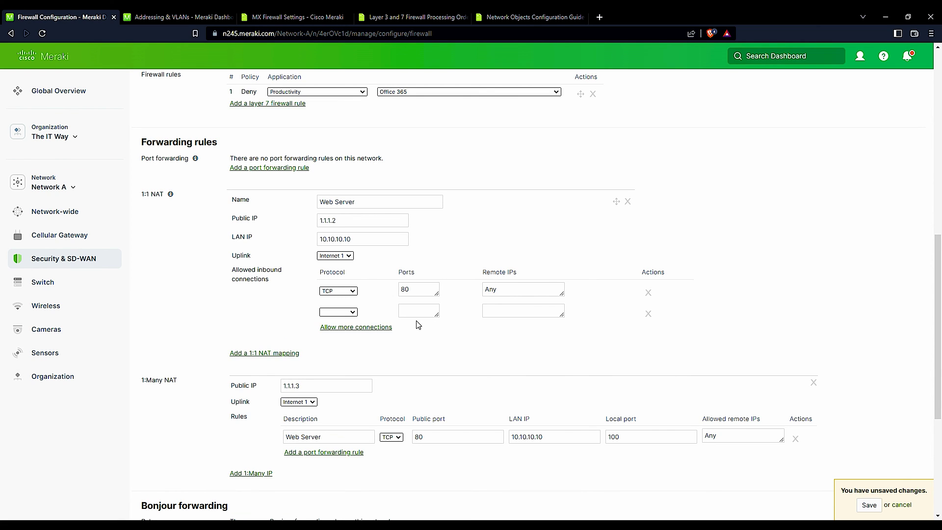
left_click_drag(362, 240, 302, 240)
left_click(376, 291)
left_click(648, 313)
Remove the TCP inbound connection and delete the Web Server 1:1 NAT mapping.
left_click(648, 292)
left_click(627, 201)
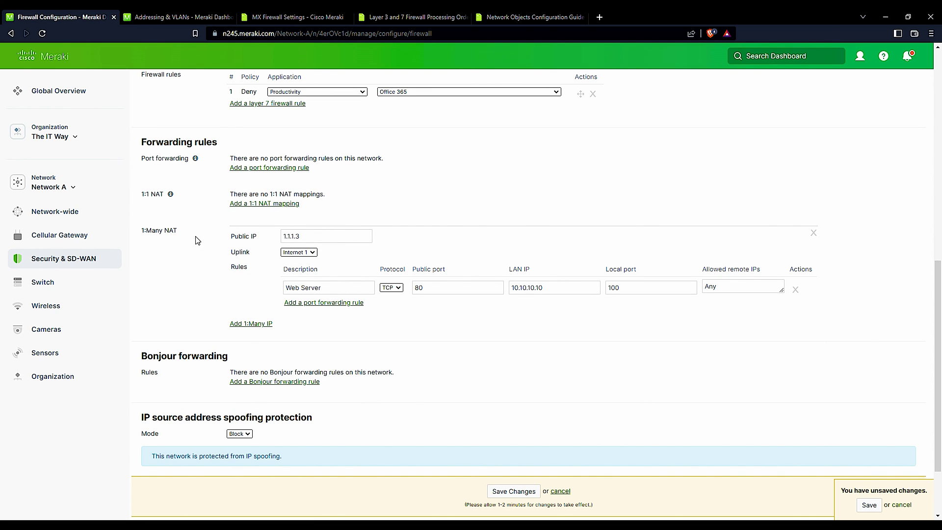
Review the 1:Many NAT entry's public IP and uplink, and its rule's description, protocol, public port and LAN IP.
left_click(252, 238)
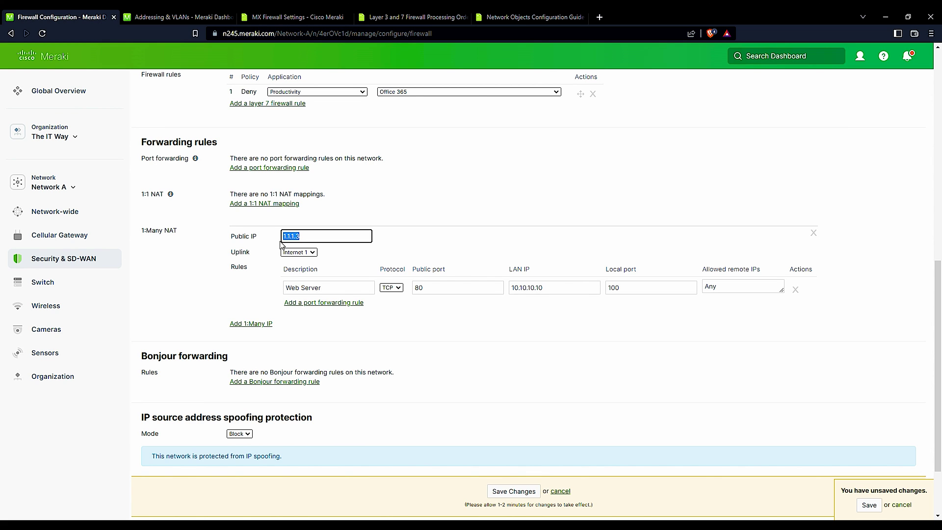
left_click(308, 253)
left_click(293, 256)
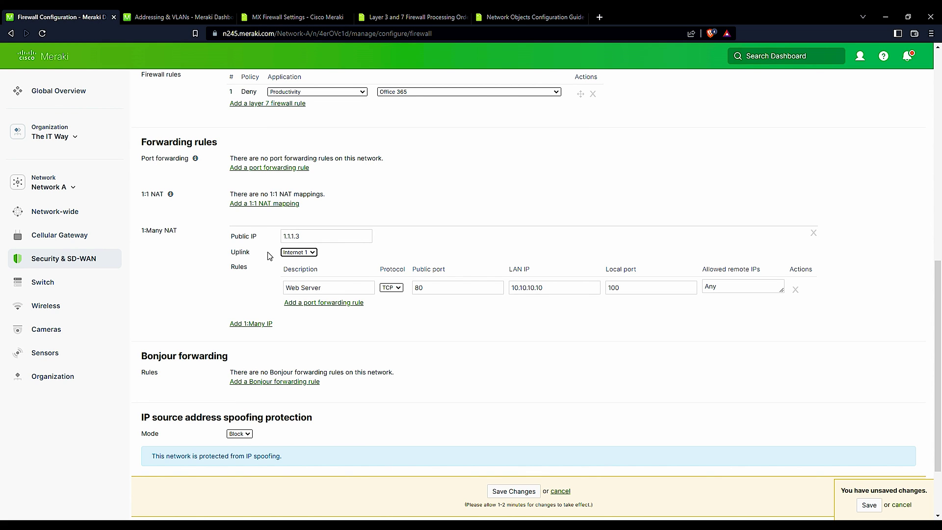
key("Tab")
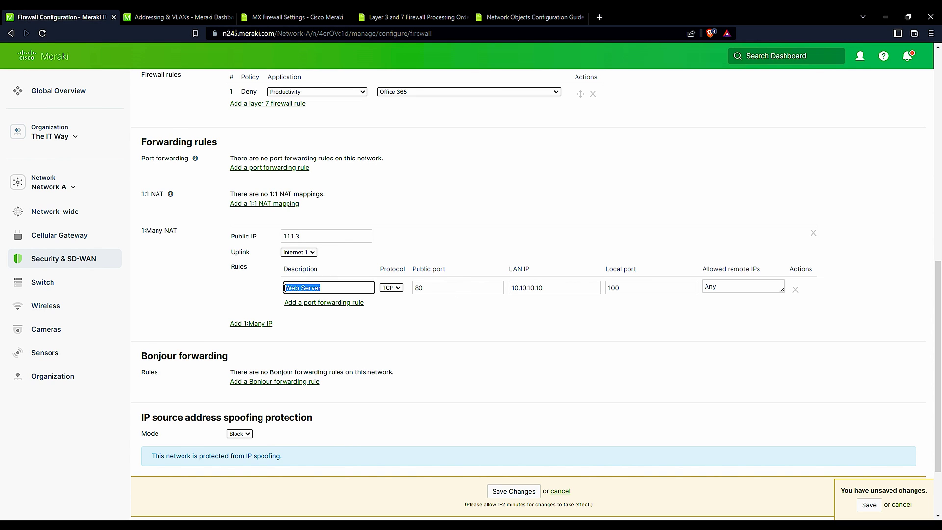
key("Tab")
key("Tab")
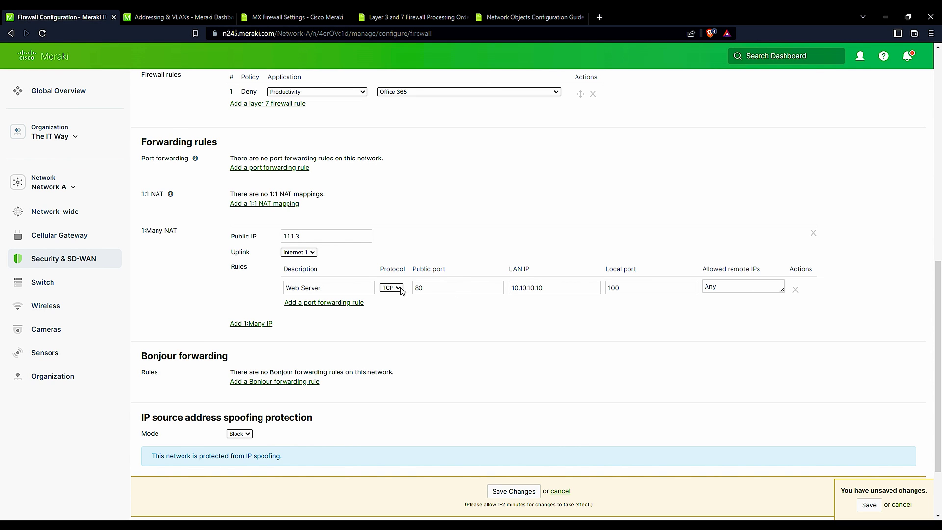
left_click(476, 326)
left_click(555, 287)
left_click_drag(555, 287, 507, 289)
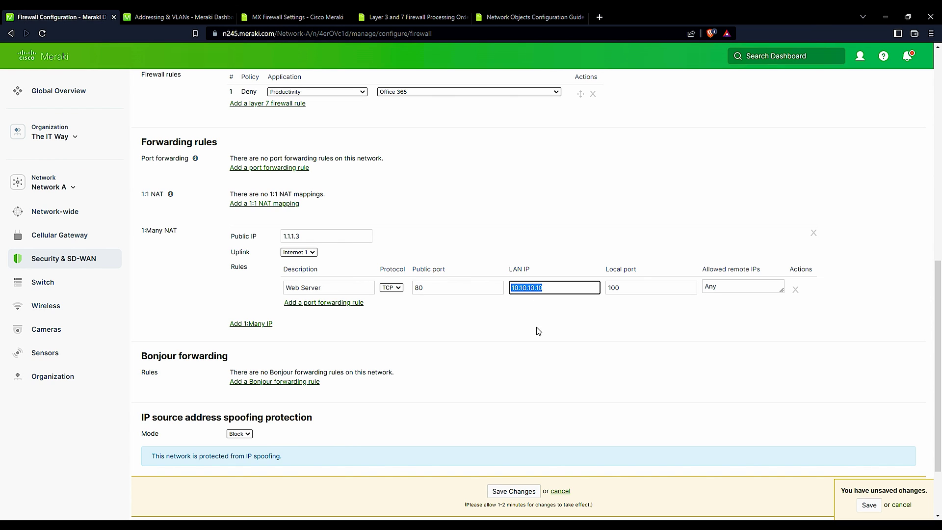
Set the local port of the 1:Many NAT Web Server rule to 80.
key("Tab")
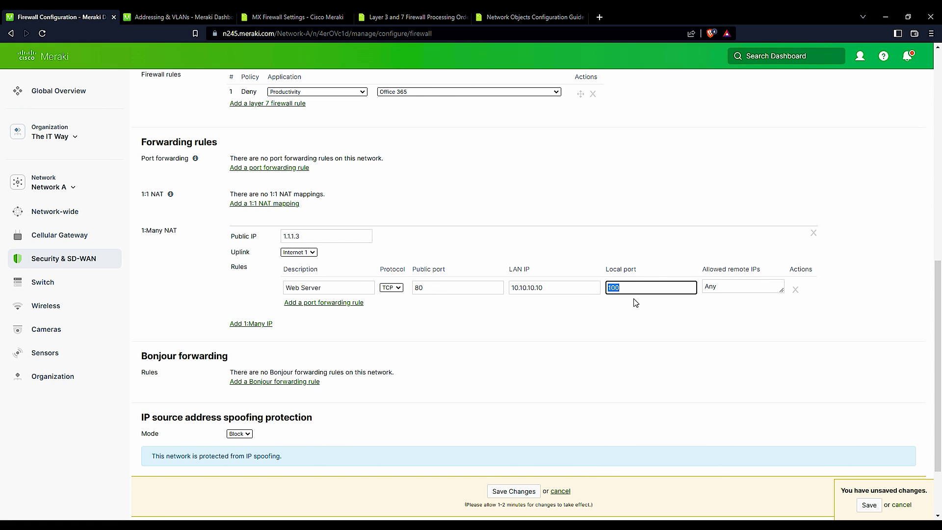
type("80")
scroll(387, 308, "up", 1)
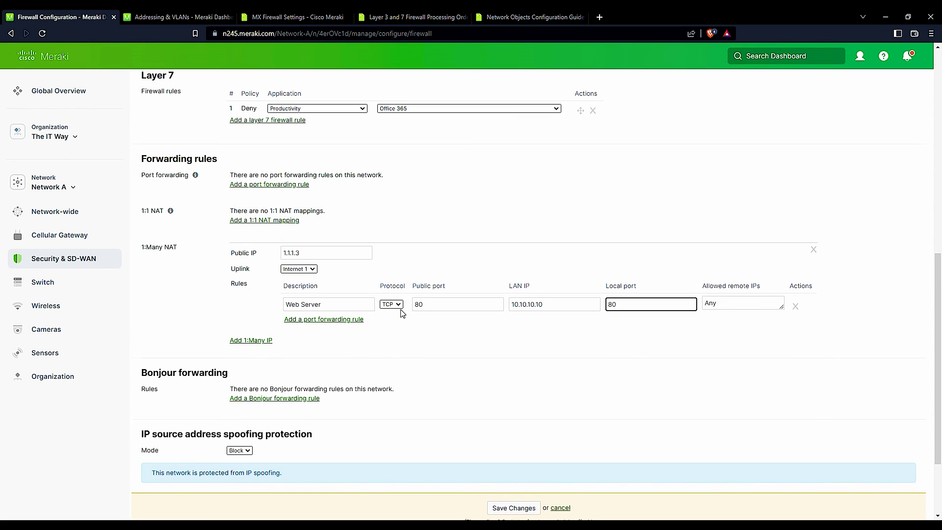